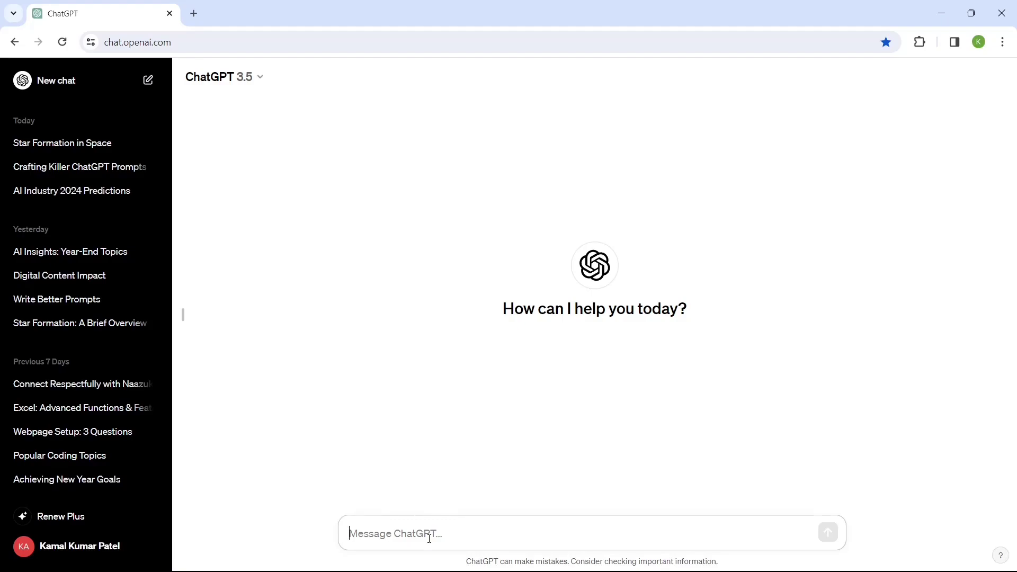
# Ask "How does a star get formed in space?" and read through the whole answer
pyautogui.write('How does a star get formed in space?')
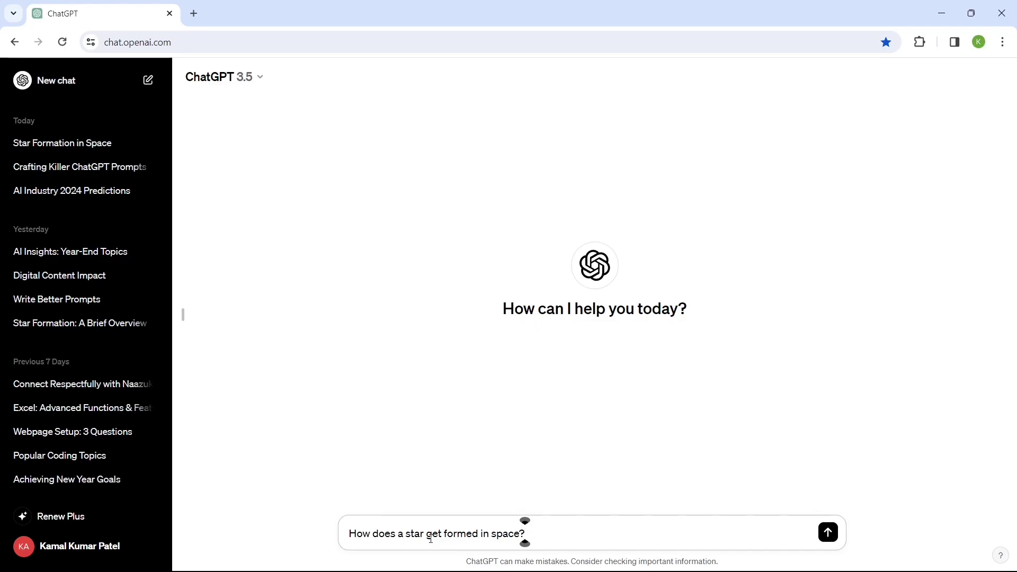
pyautogui.press('Return')
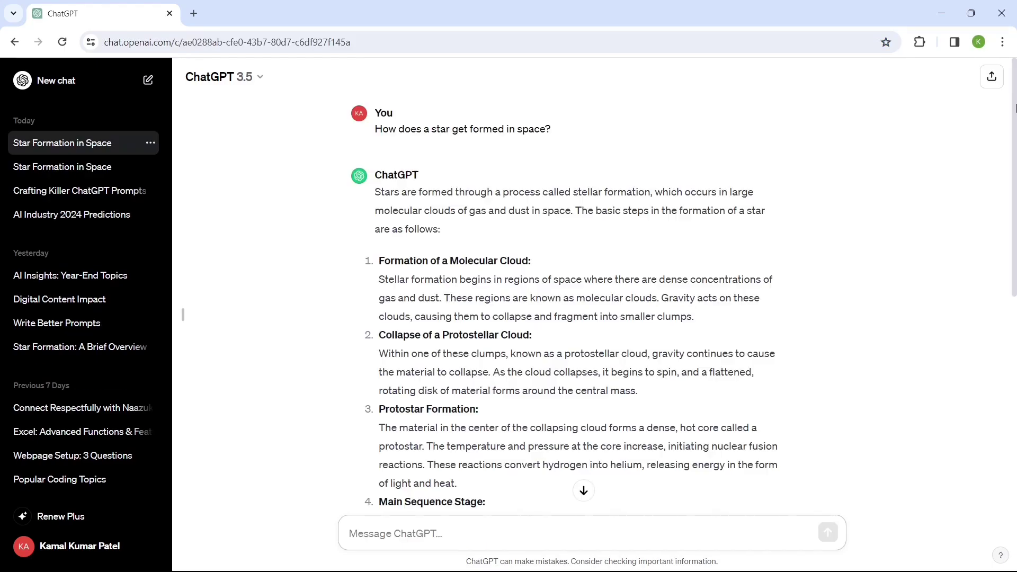
pyautogui.scroll(-7, 1009, 280)
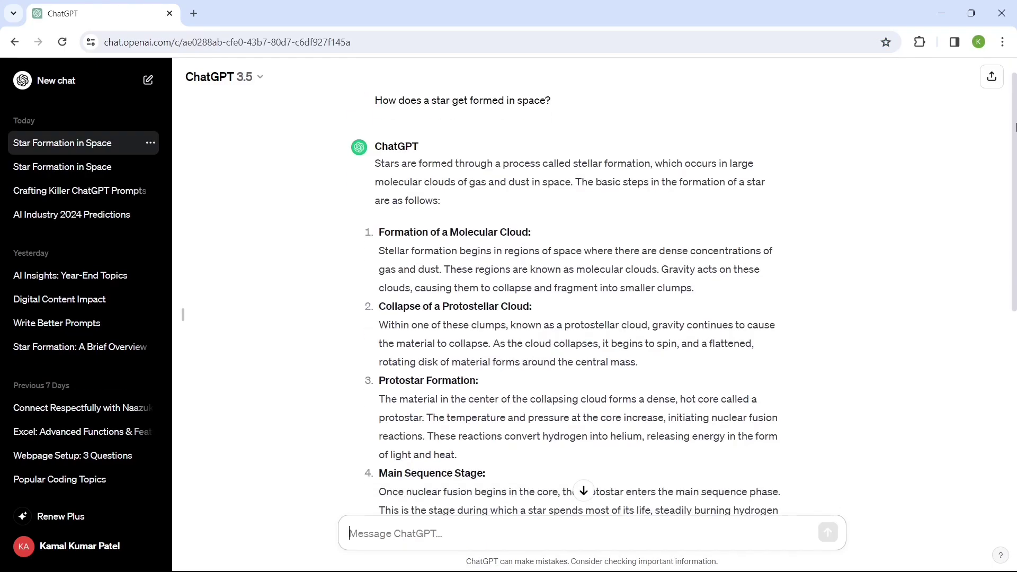
pyautogui.moveTo(1009, 280); pyautogui.dragTo(1011, 327)
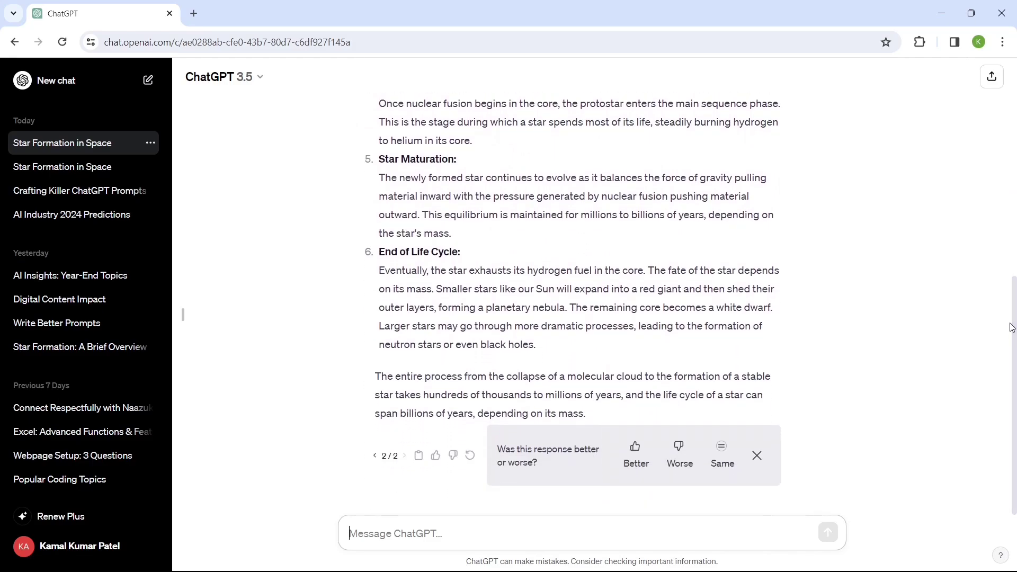
pyautogui.moveTo(1012, 328); pyautogui.dragTo(1015, 128)
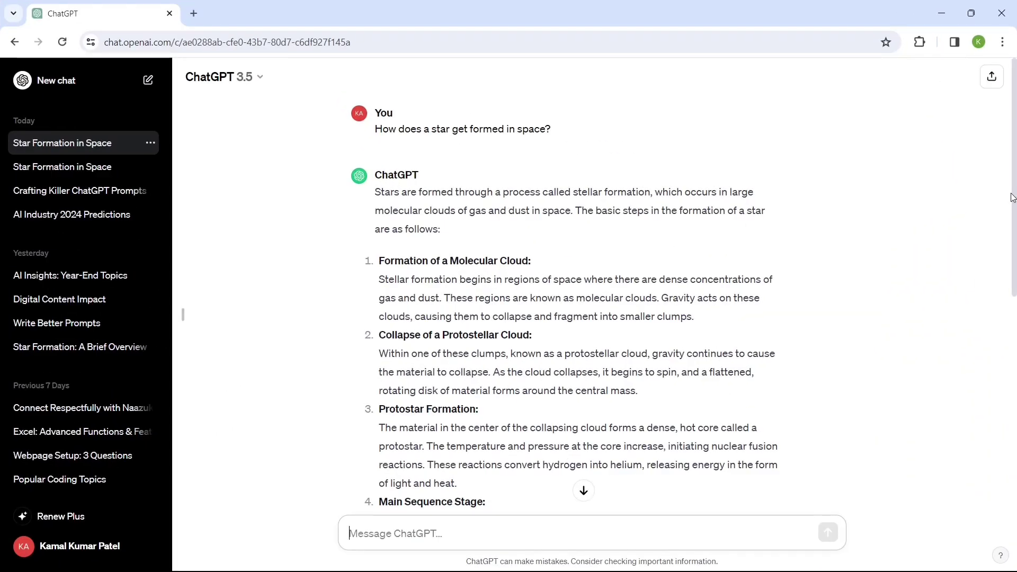
# Edit the star question to add "Please explain in 8 simple bullet points", resubmit it and review the new answer
pyautogui.click(379, 153)
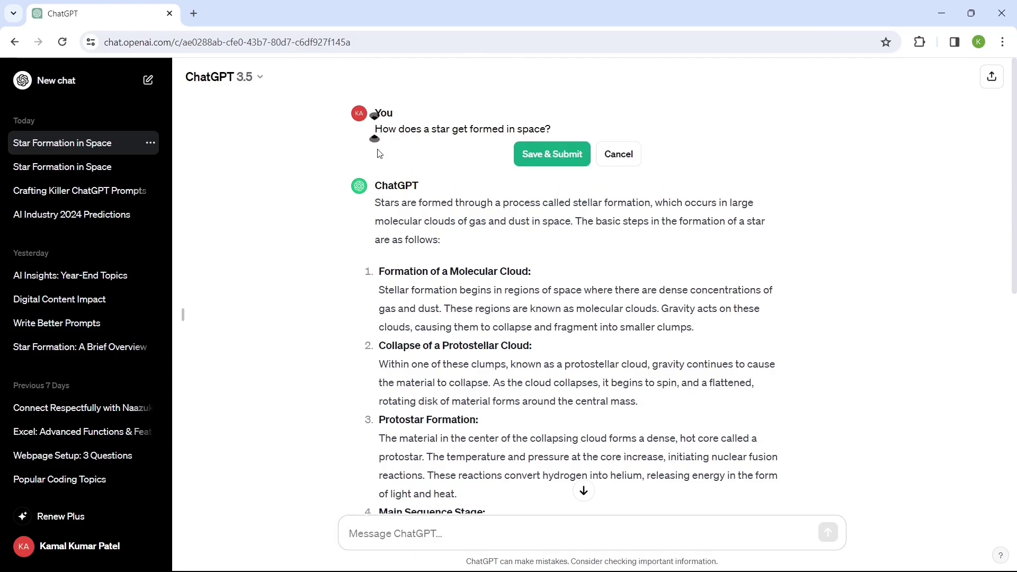
pyautogui.click(553, 129)
pyautogui.write('Please explain in 3 simple bullet points')
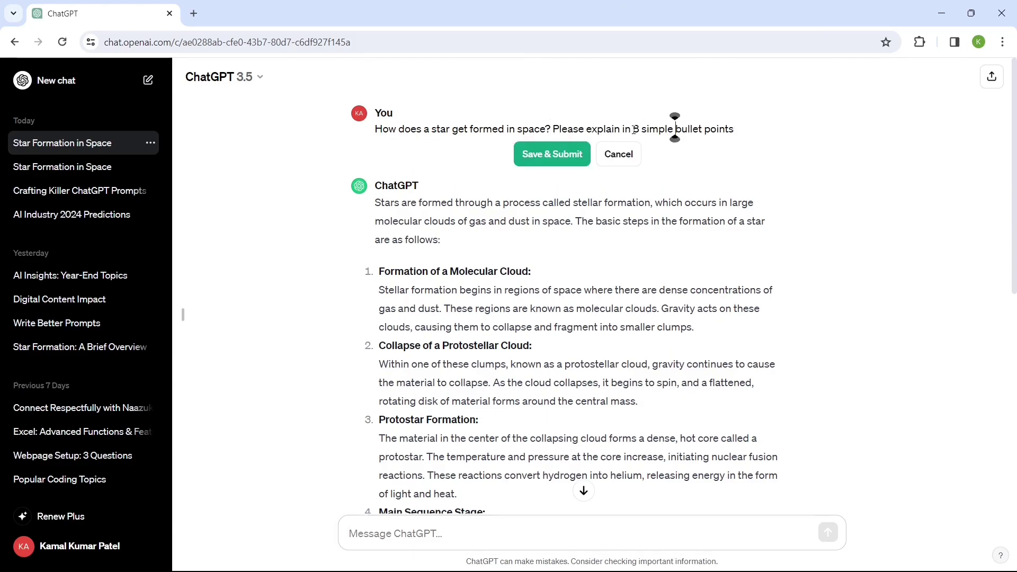
pyautogui.click(545, 158)
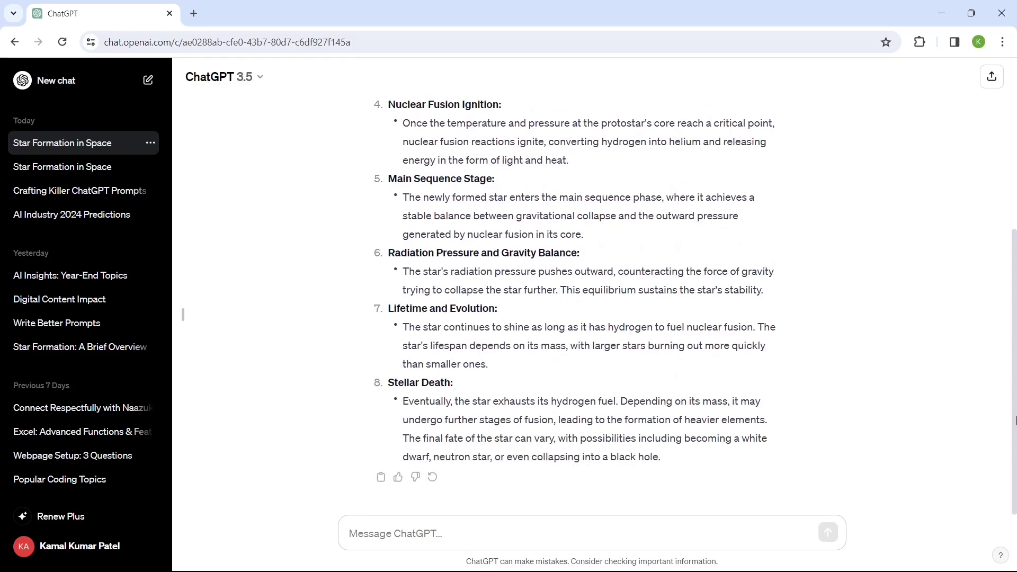
pyautogui.scroll(5, 1016, 421)
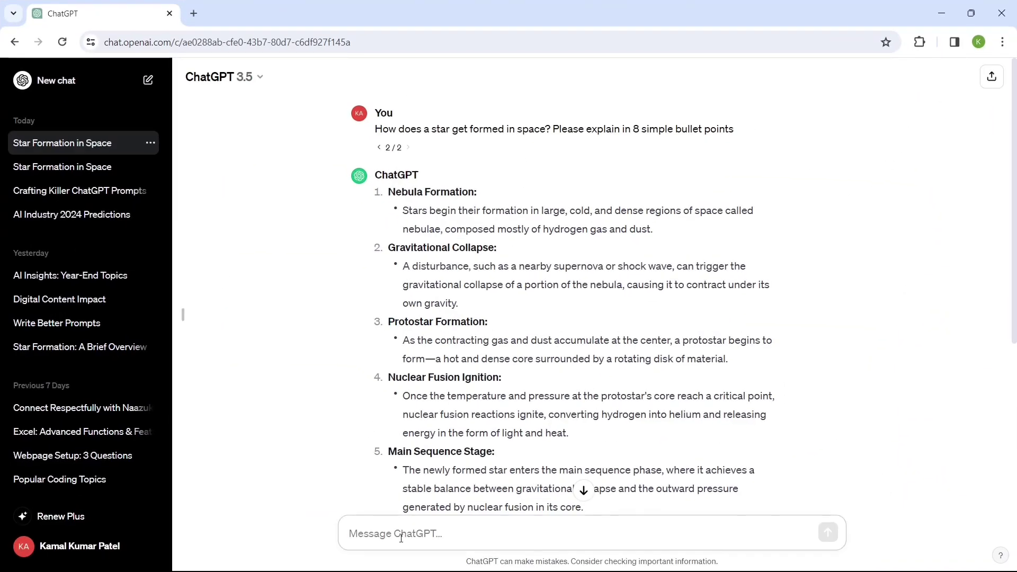
# Send the follow-up prompt "Regenerate this in a funny way."
pyautogui.write('Regenerate')
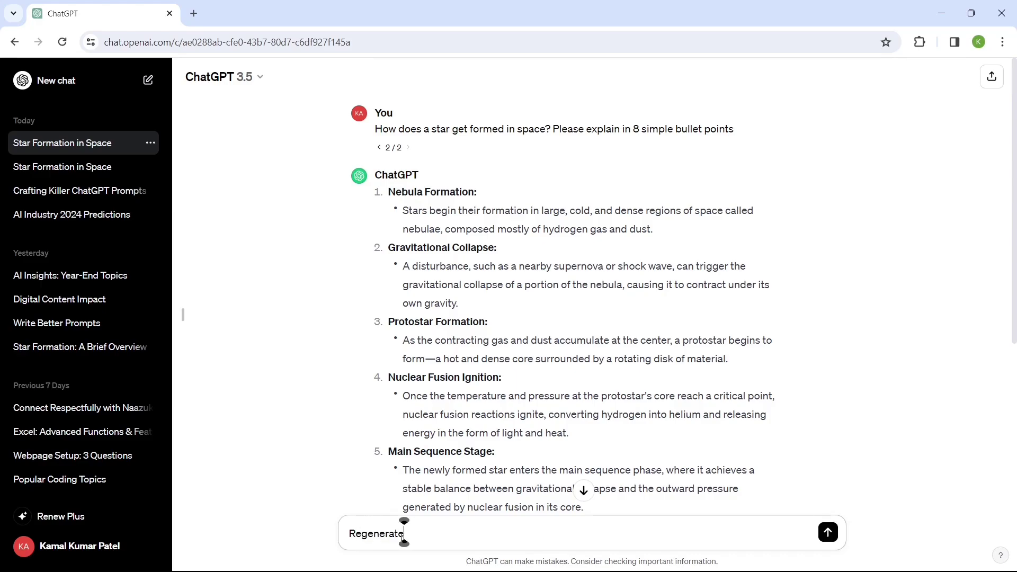
pyautogui.write(' this in a funny way')
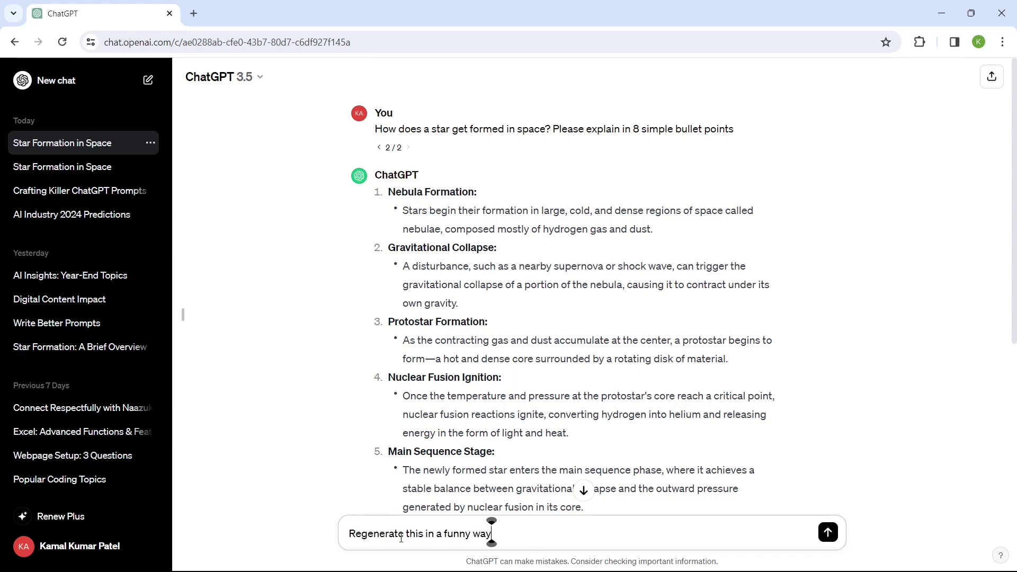
pyautogui.write('.')
pyautogui.press('Return')
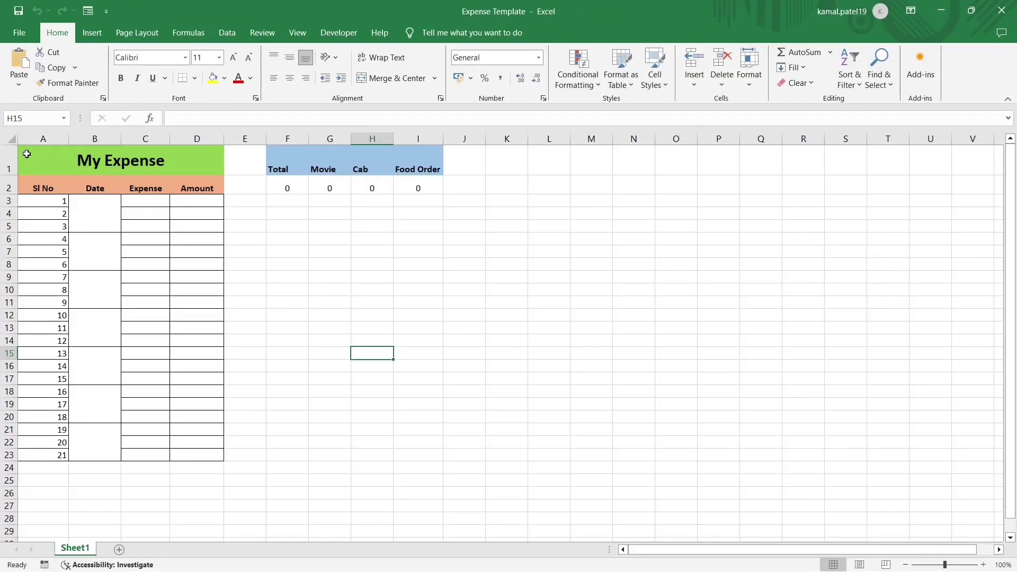
# Select the expense template's full range A1 to I23 and check the references of its first and last cells
pyautogui.moveTo(27, 153); pyautogui.dragTo(417, 450)
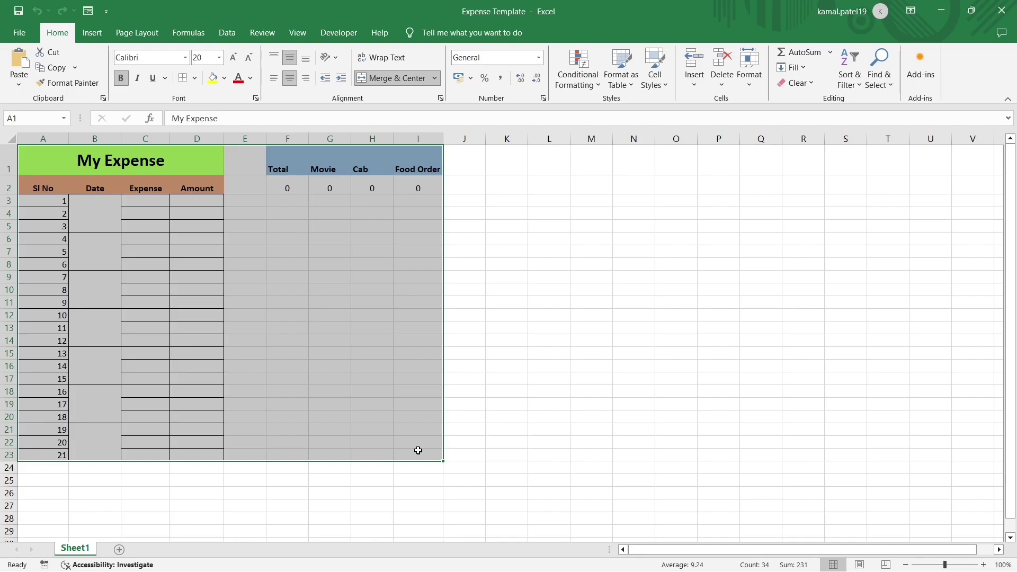
pyautogui.click(42, 149)
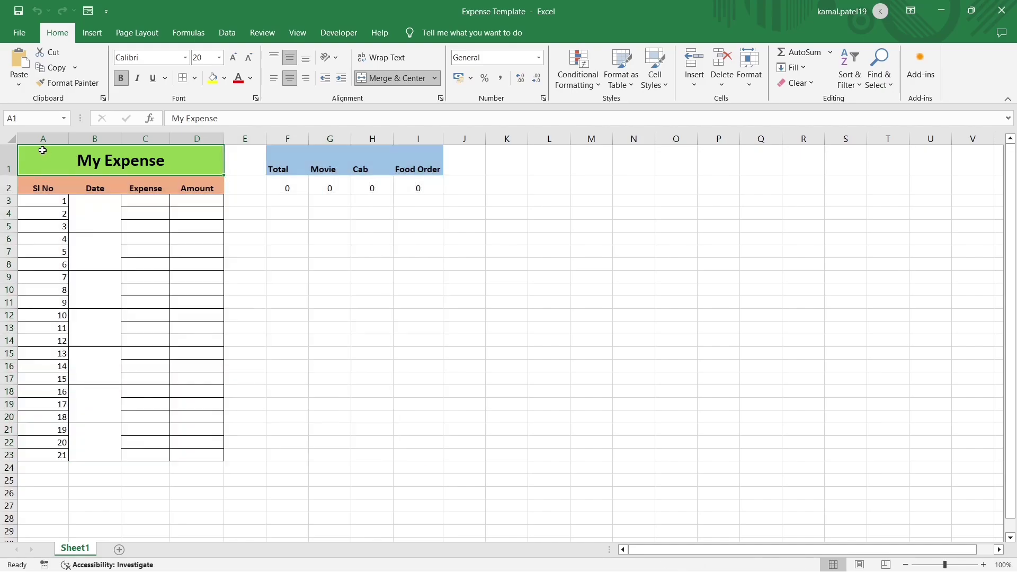
pyautogui.click(24, 117)
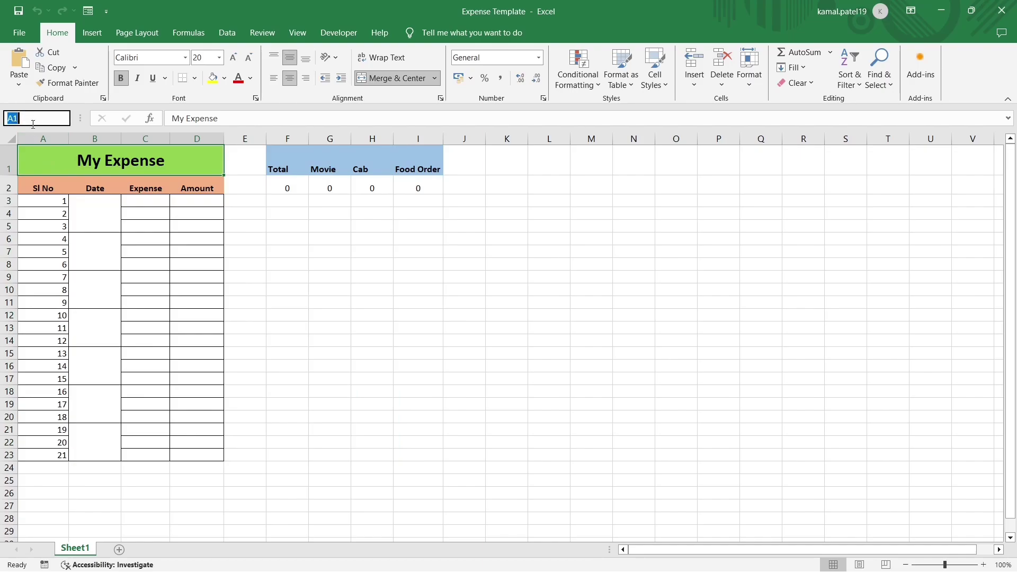
pyautogui.moveTo(38, 155); pyautogui.dragTo(430, 455)
pyautogui.click(432, 456)
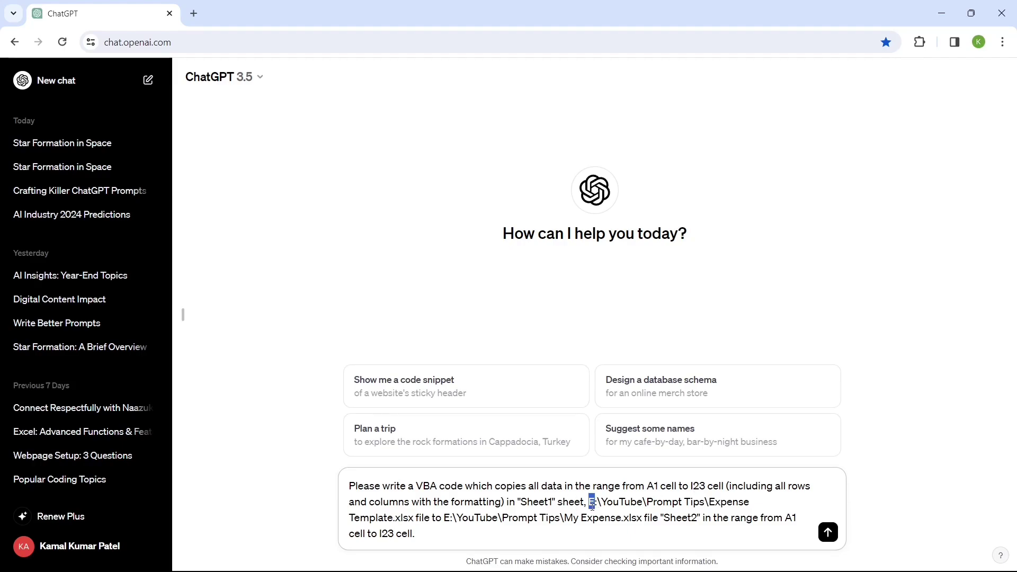
# Check both file paths in the drafted prompt and submit it to request VBA code copying A1 to I23 from Sheet1 to Sheet2
pyautogui.moveTo(589, 501); pyautogui.dragTo(415, 517)
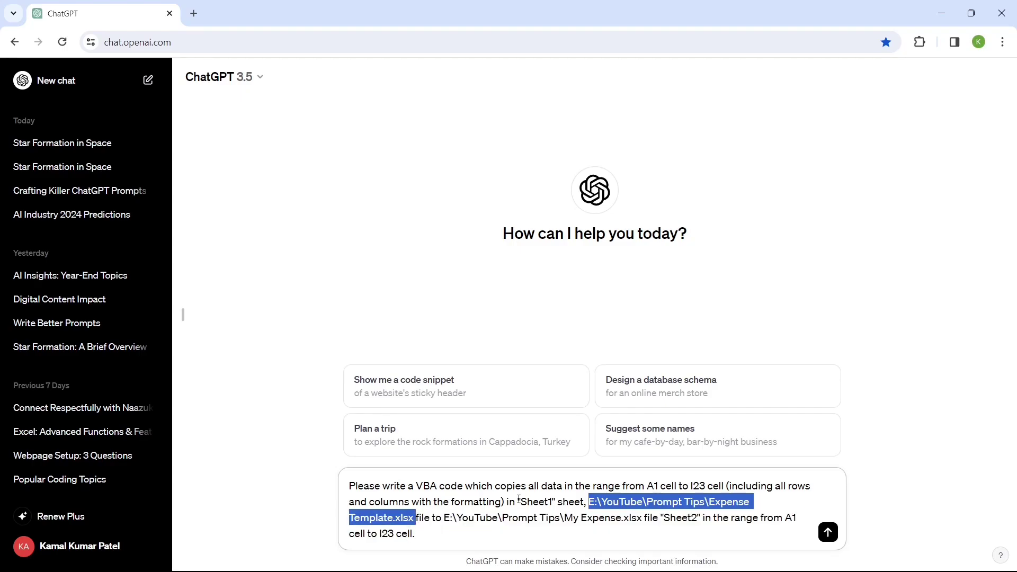
pyautogui.click(444, 517)
pyautogui.moveTo(444, 518); pyautogui.dragTo(693, 519)
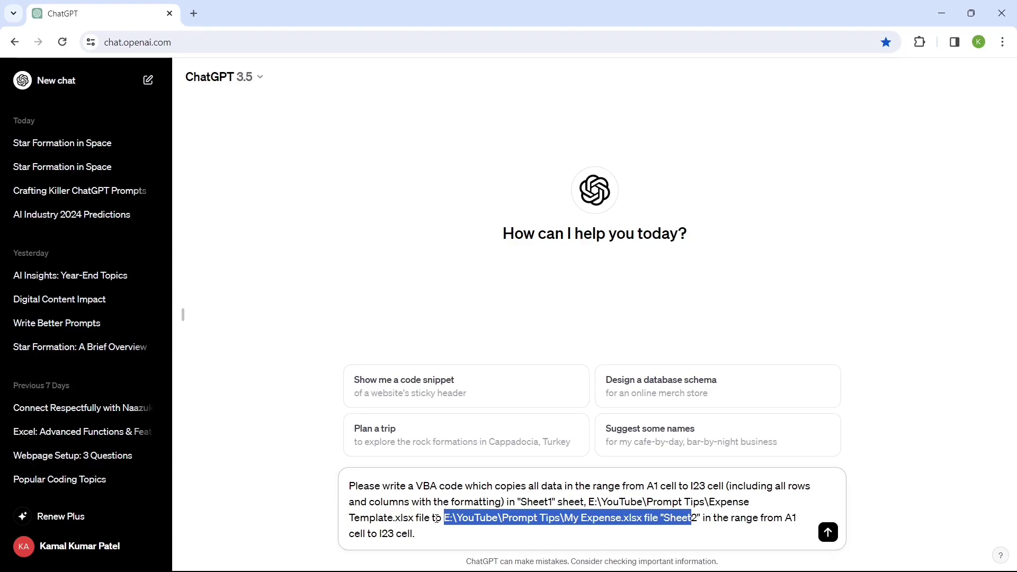
pyautogui.press('Return')
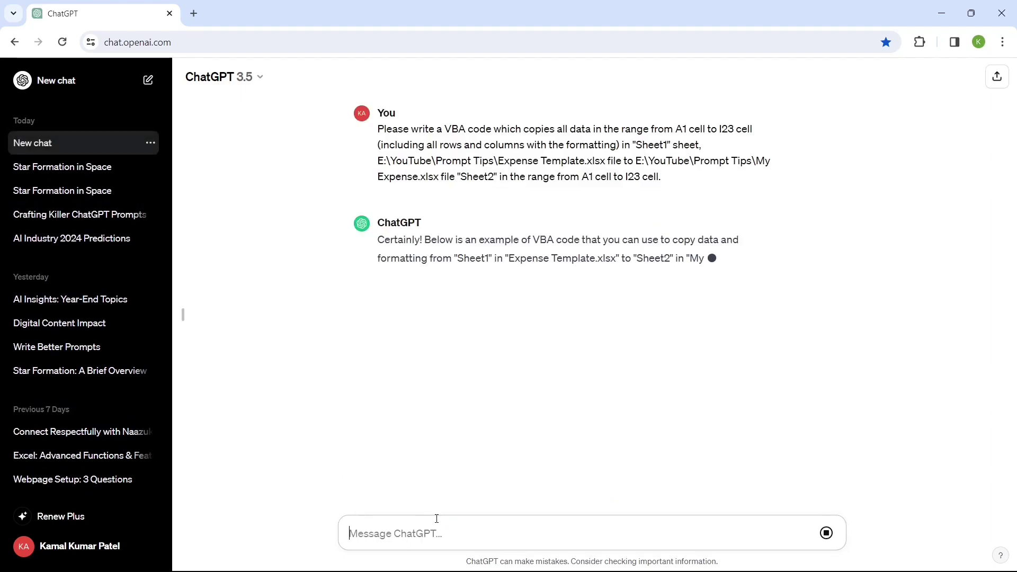
# Copy the generated VBA code and open the Visual Basic editor from the My Expense workbook in Excel
pyautogui.click(750, 285)
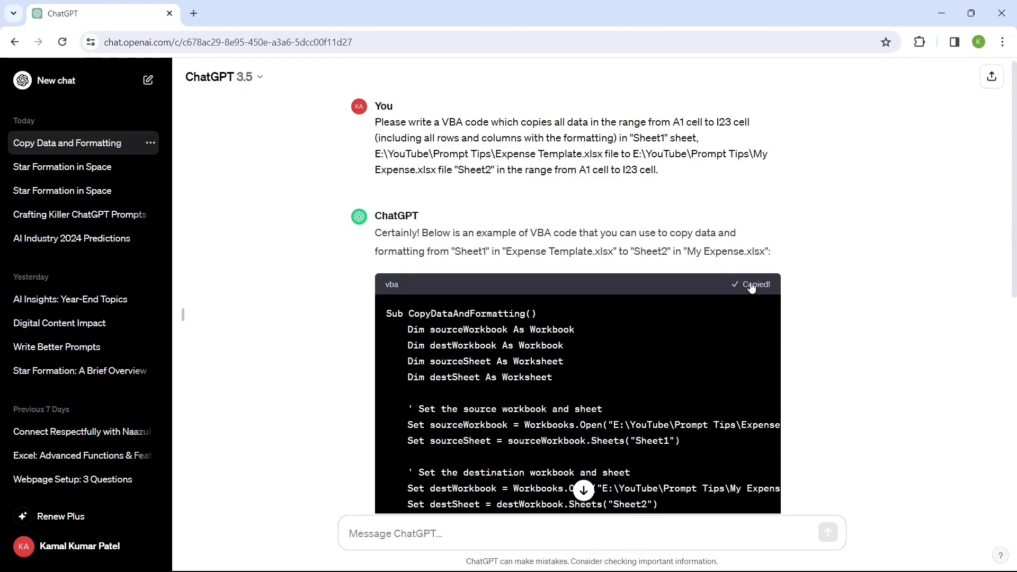
pyautogui.click(666, 557)
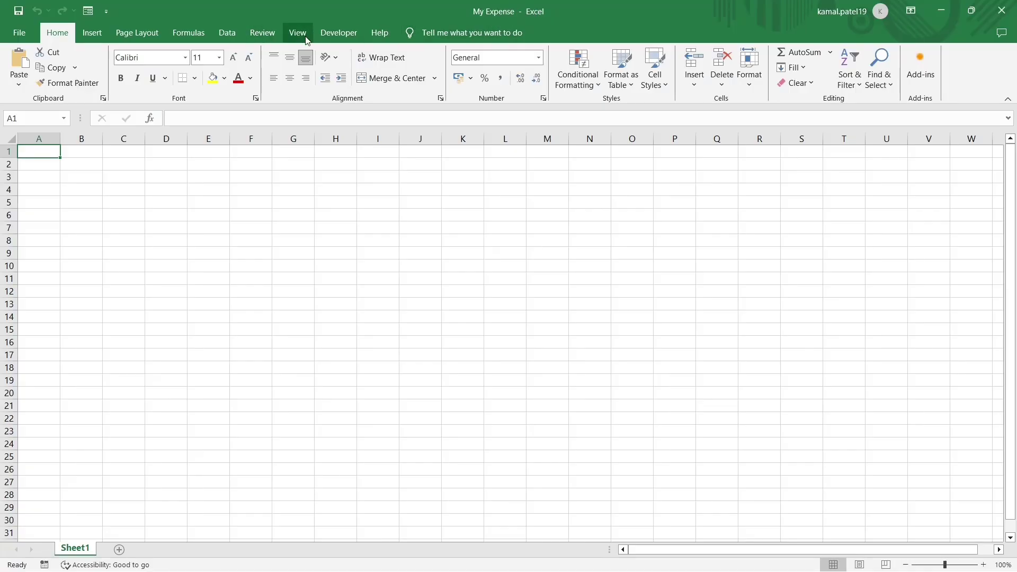
pyautogui.click(328, 35)
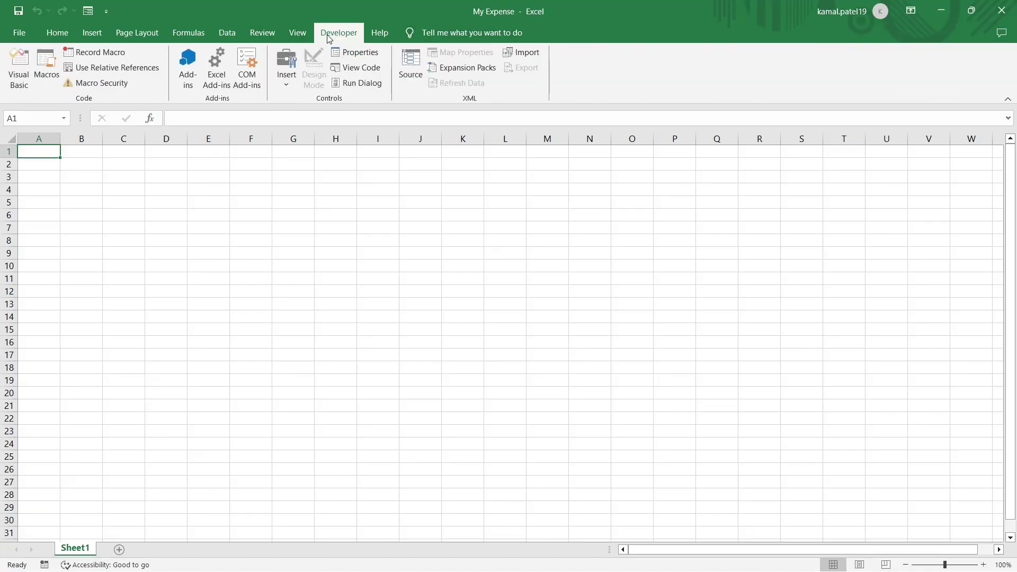
pyautogui.click(23, 68)
# Insert a new module, paste the CopyDataAndFormatting macro into it and run it
pyautogui.click(93, 28)
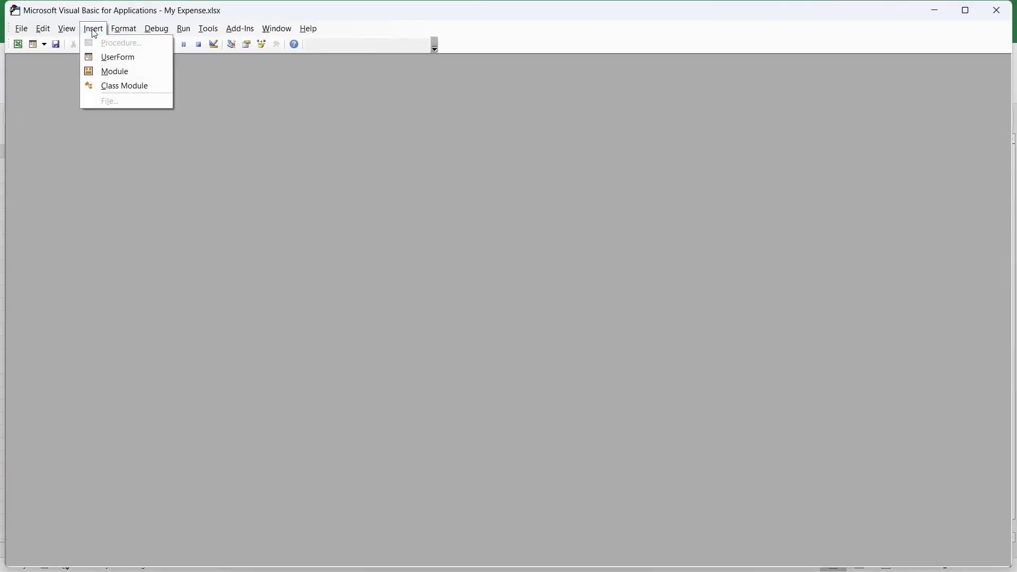
pyautogui.click(114, 70)
pyautogui.write('Sub CopyDataAndFormatting()     Dim sourceWorkbook As Workbook     Dim destWorkbook As Workbook     Dim sourceSheet As Worksheet     Dim destSheet As Worksheet      \' Set the source workbook and sheet     Set sourceWorkbook = Workbooks.Open("E:\\YouTube\\Prompt Tips\\Expense Template.xlsx")     Set sourceSheet = sourceWorkbook.Sheets("Sheet1")      \' Set the destination workbook and sheet     Set destWorkbook = Workbooks.Open("E:\\YouTube\\Prompt Tips\\My Expense.xlsx")     Set destSheet = destWorkbook.Sheets("Sheet2")      \' Copy data and formatting from source to destination     sourceSheet.Range("A1:I23").Copy     destSheet.Range("A1").PasteSpecial xlPasteAll      \' Close the source workbook without saving changes     sourceWorkbook.Close SaveChanges:=False      \' Save changes to the destination workbook     destWorkbook.Save      \' Close the destination workbook     destWorkbook.Close SaveChanges:=False      \' Clear clipboard     Application.CutCopyMode = False End Sub')
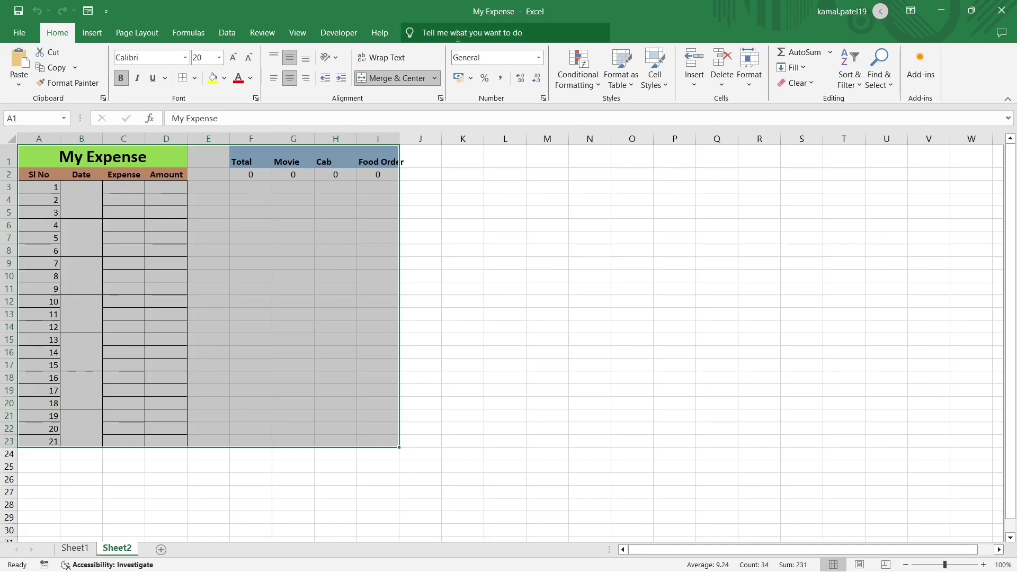
# Inspect the copied table in Sheet2 of My Expense, and select Expense Template.xlsx in the Prompt Tips folder in File Explorer
pyautogui.click(38, 156)
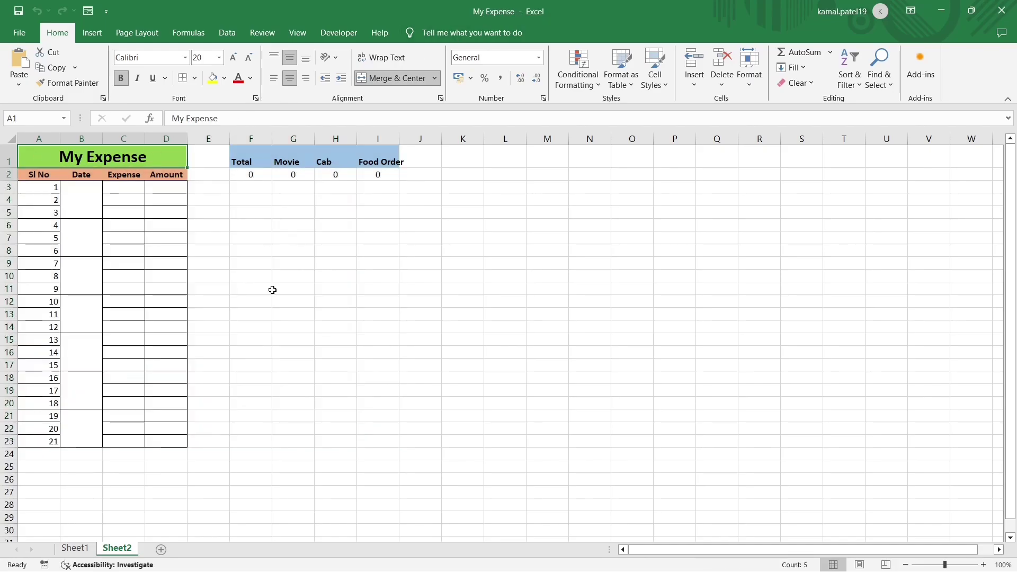
pyautogui.click(509, 556)
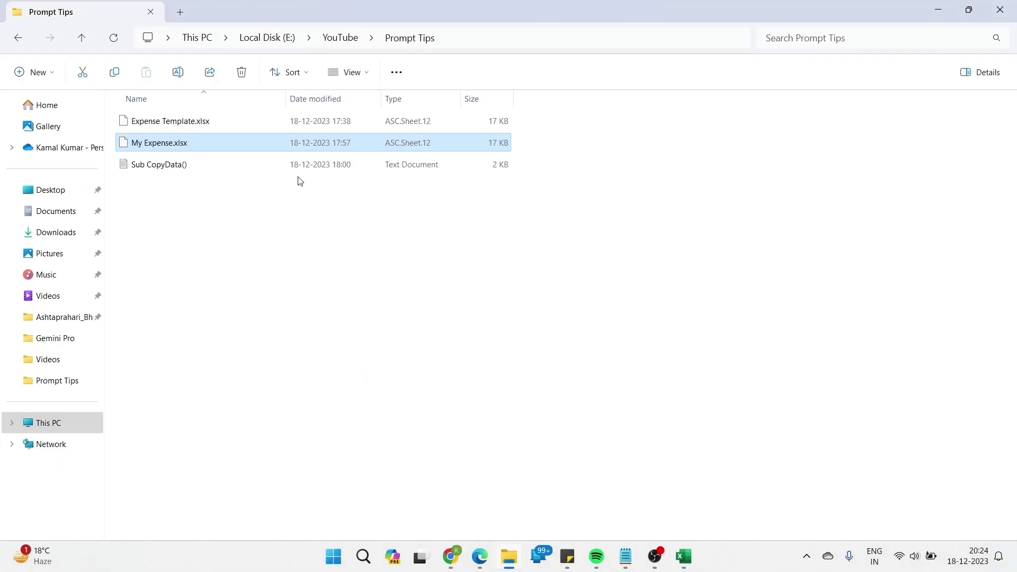
pyautogui.click(225, 123)
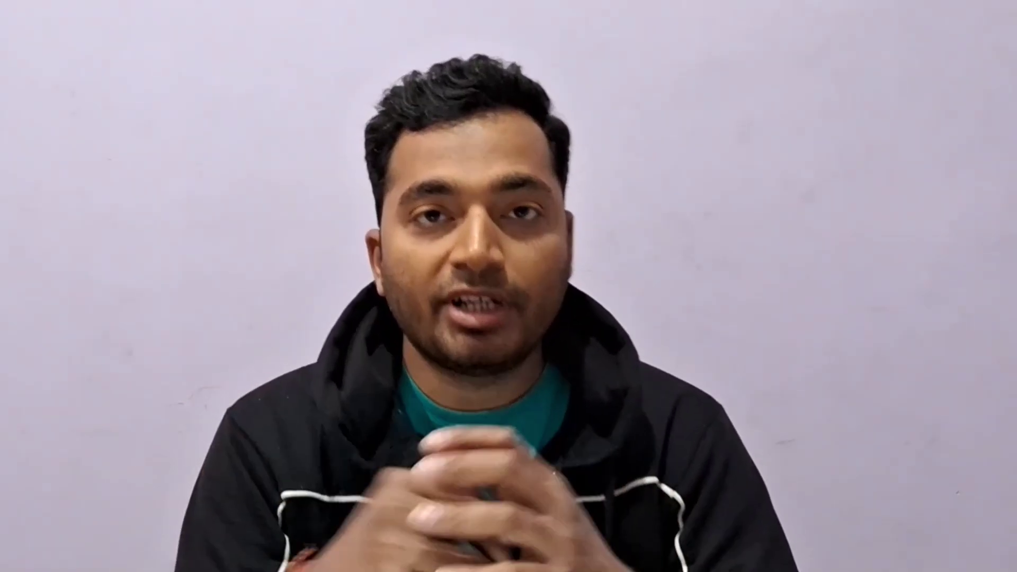
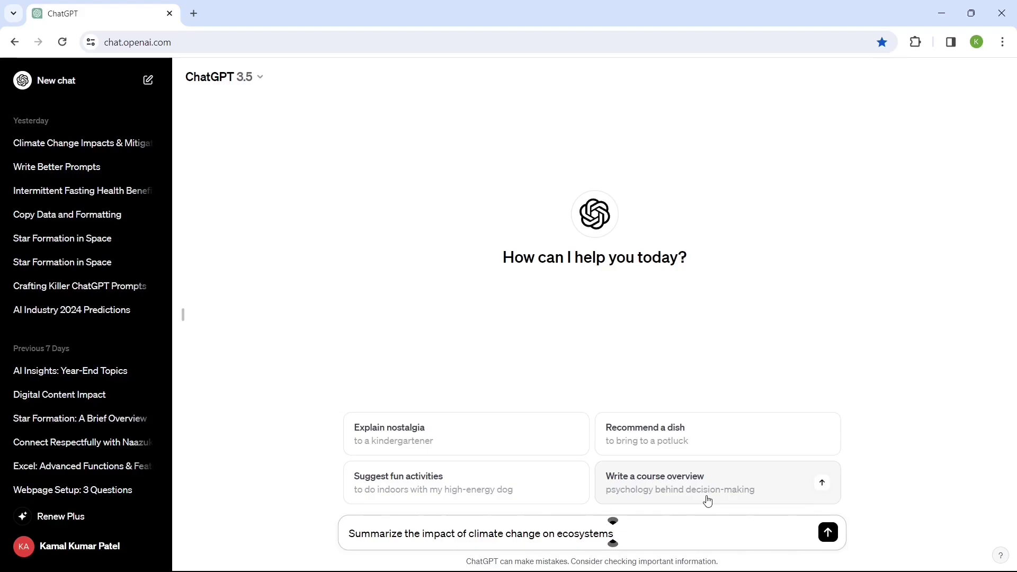
# Submit the prompt "Summarize the impact of climate change on ecosystems" in ChatGPT and review the answer
pyautogui.press('Return')
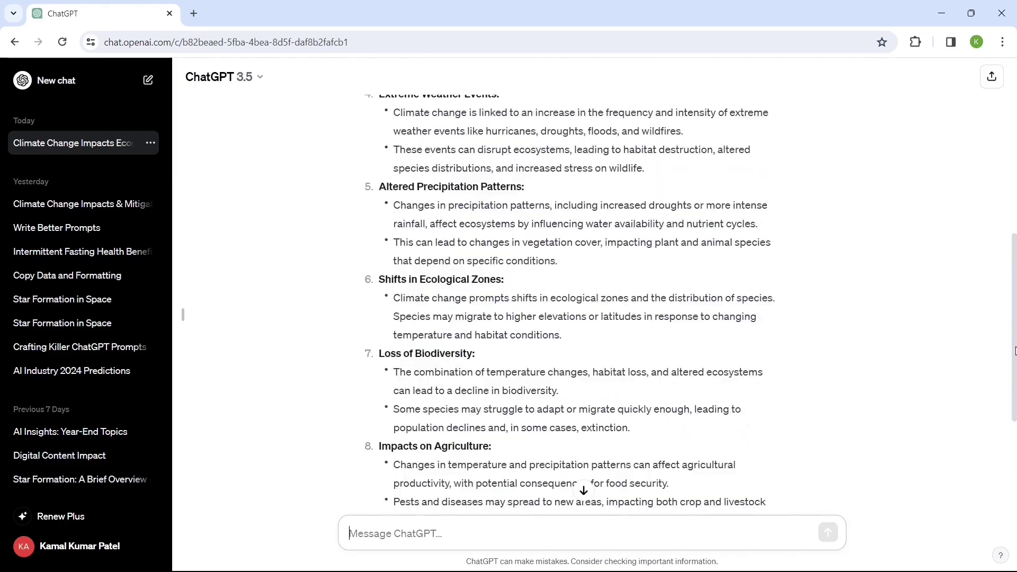
pyautogui.scroll(10, 1014, 164)
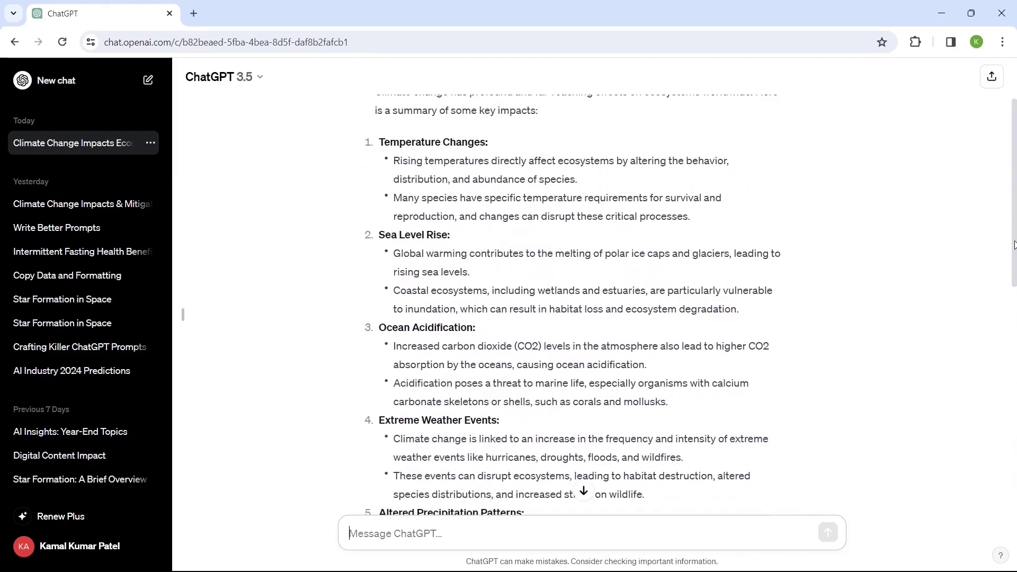
pyautogui.scroll(-1, 1014, 164)
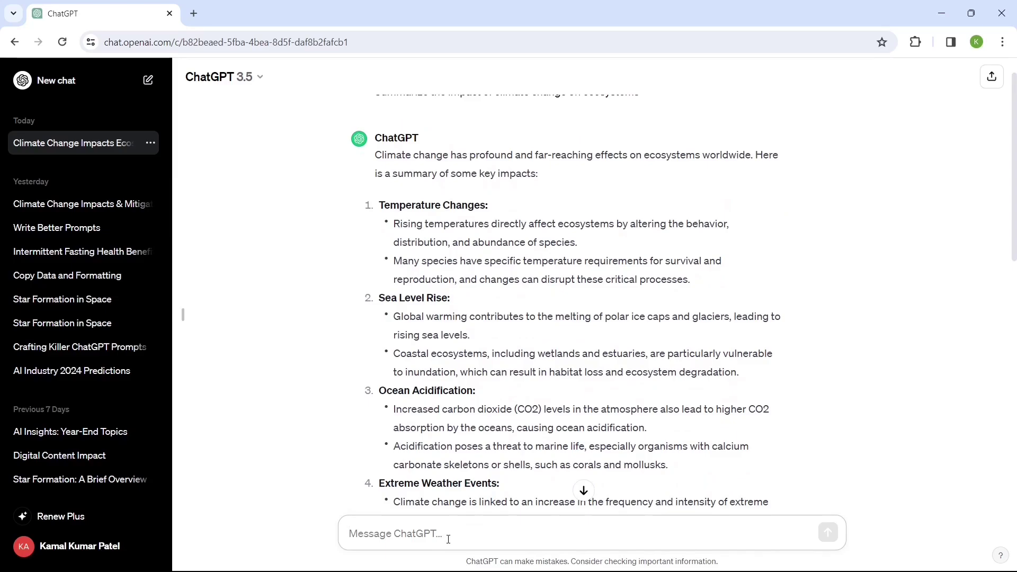
# Ask for the climate change summary again, focusing on recent studies in reputable journals such as Nature and the IPCC reports, and review the answer
pyautogui.write('Summarize the impact of climate change on ecosystems, focusing on recent studies published in reputable journals such as Nature and the Intergovernmental Panel on Climate Change (IPCC) reports. Highlight both short-term and long-term effects, and provide potential mitigation strategies based on the latest scientific research.')
pyautogui.hotkey('ctrl', 'z')
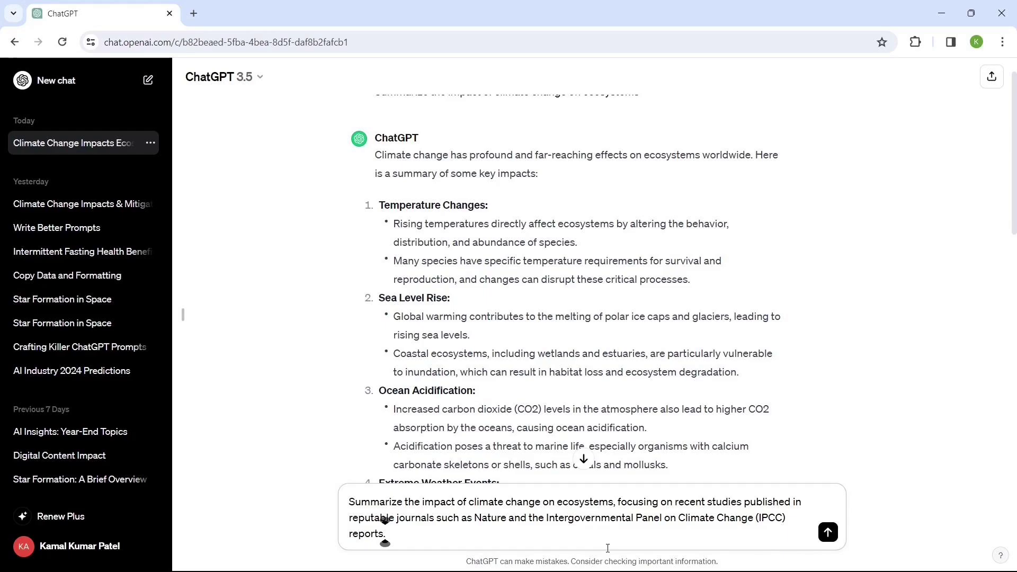
pyautogui.press('Return')
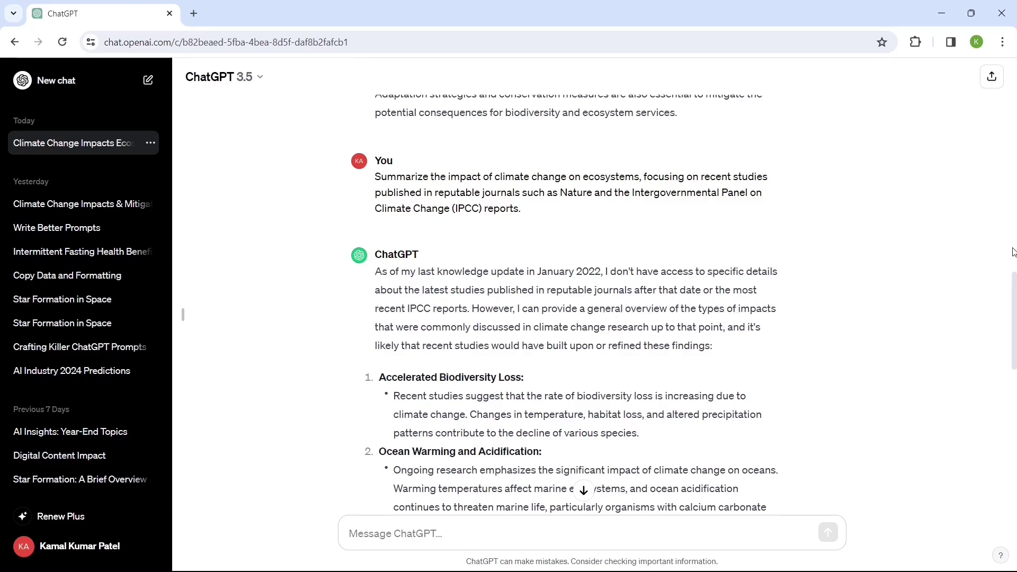
pyautogui.scroll(-1, 1013, 321)
pyautogui.scroll(1, 1013, 321)
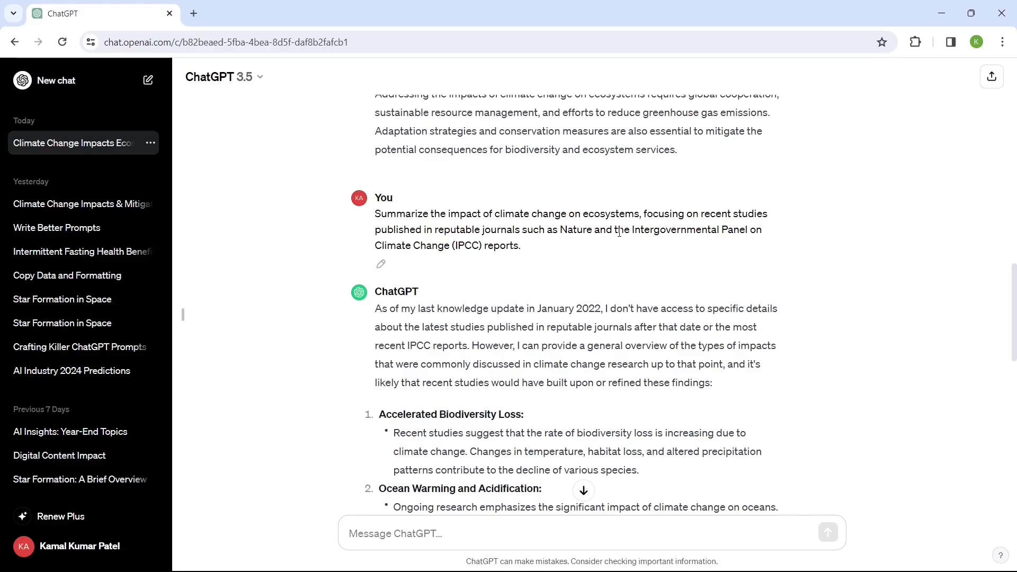
# Edit the last climate change prompt to focus on the syllabus of state board students, resubmit it and review the answer
pyautogui.doubleClick(655, 230)
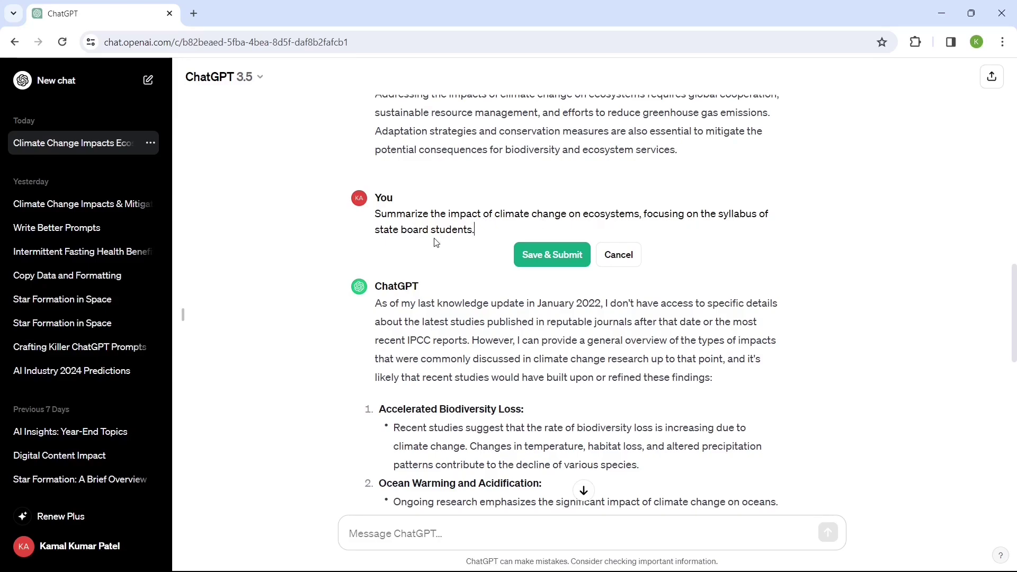
pyautogui.click(552, 255)
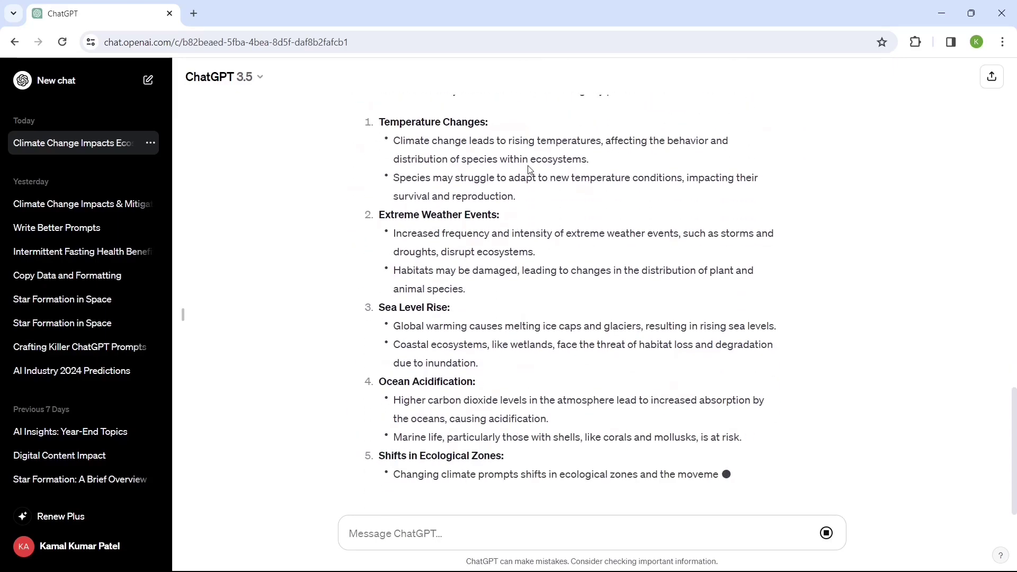
pyautogui.scroll(1, 1014, 431)
pyautogui.scroll(3, 1014, 432)
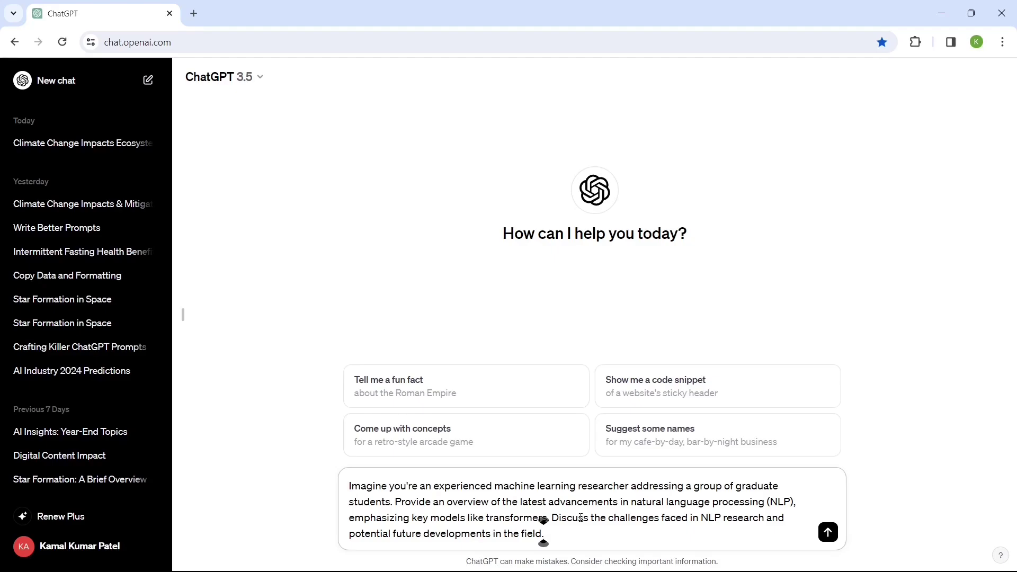
# Submit a new-chat prompt casting ChatGPT as a machine learning researcher explaining NLP advancements, transformers, challenges and future developments to graduate students
pyautogui.press('Return')
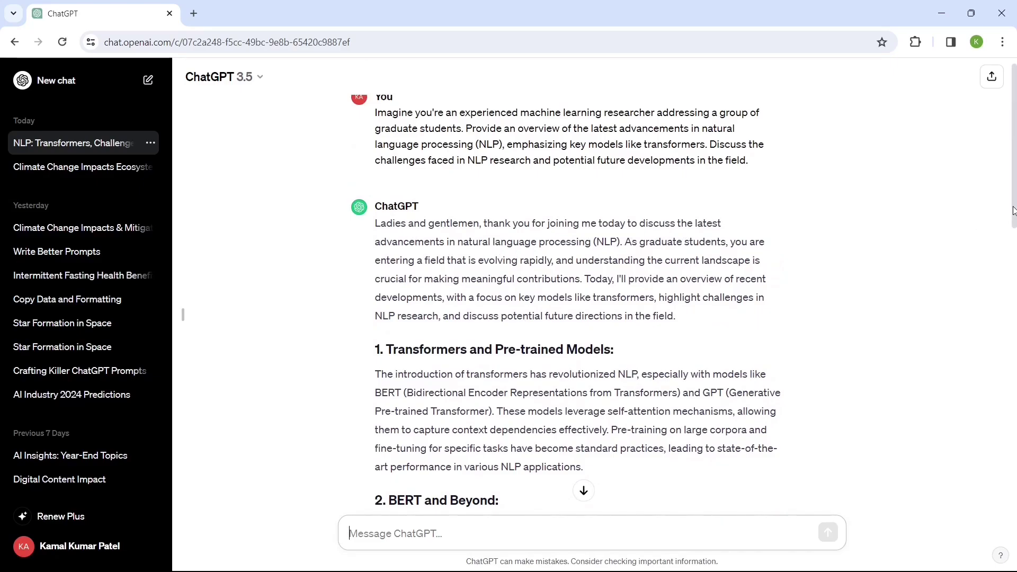
pyautogui.scroll(1, 900, 190)
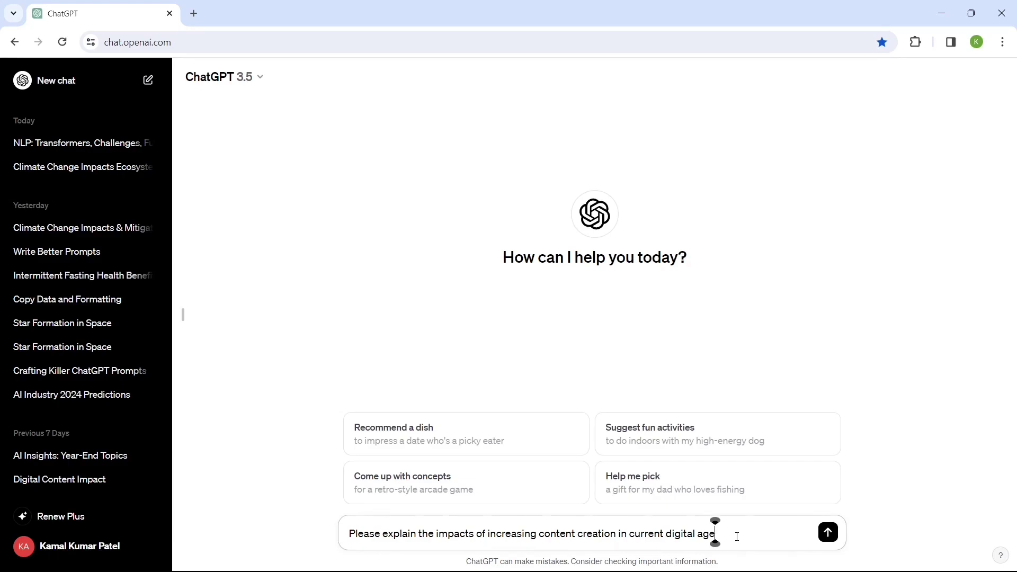
# Submit "Please explain the impacts of increasing content creation in current digital age" in a new chat and review the answer
pyautogui.press('Return')
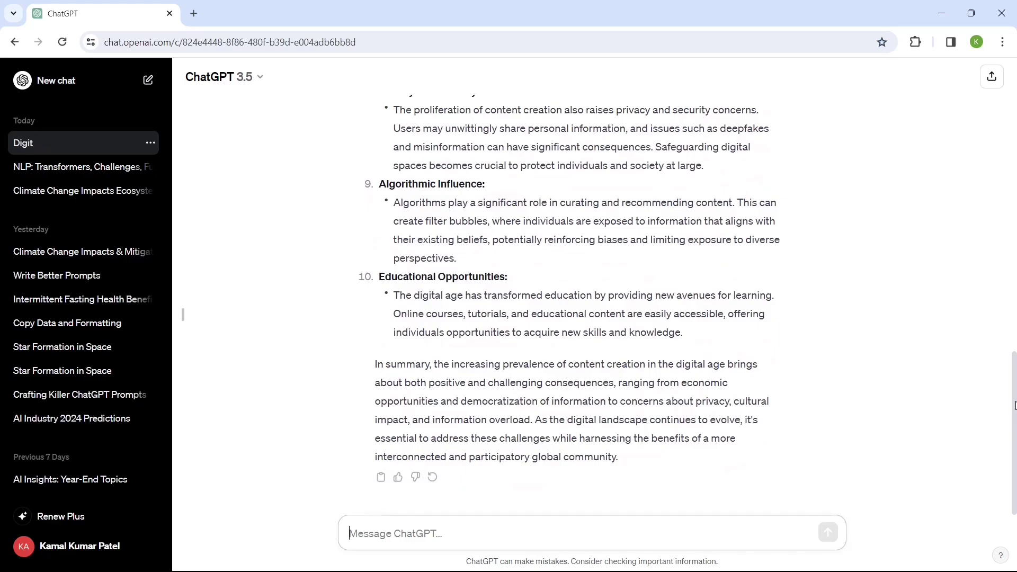
pyautogui.moveTo(1014, 405); pyautogui.dragTo(1016, 90)
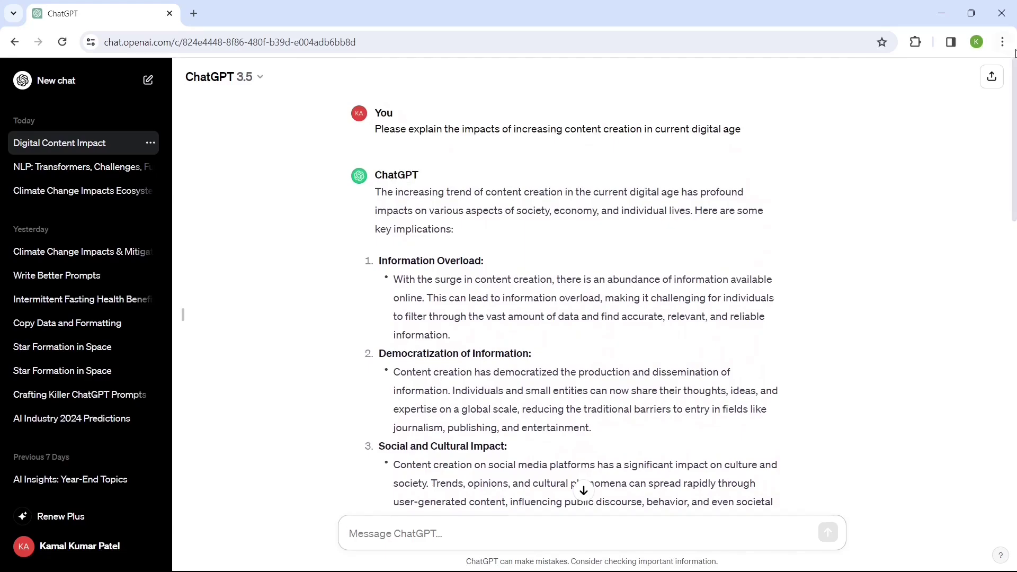
# Ask about content creation impacts again, adding the examples "The rise in new opportunities" and "The rise in problems faced in society", and review the answer
pyautogui.write('Please explain the impacts of increasing content creation in current digital age as the examples given below. 1. The rise in new opportunities. 2. The rise in problems faced in society')
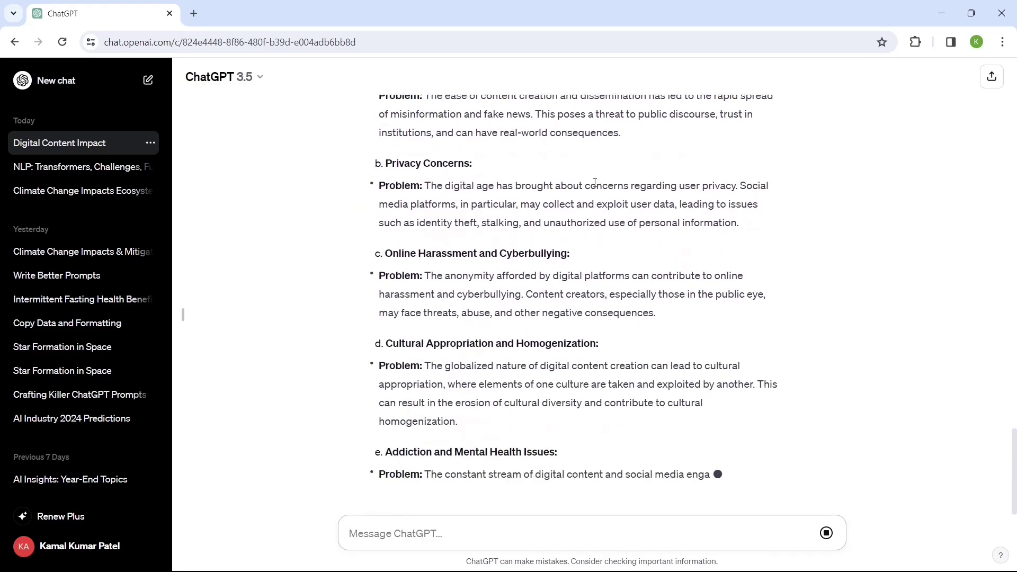
pyautogui.scroll(20, 1002, 334)
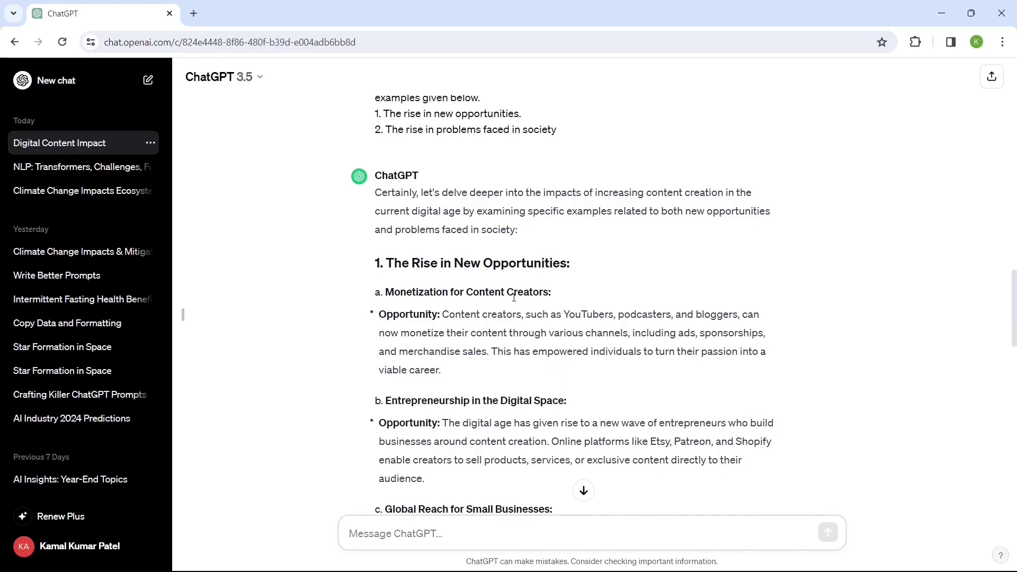
pyautogui.scroll(-5, 558, 302)
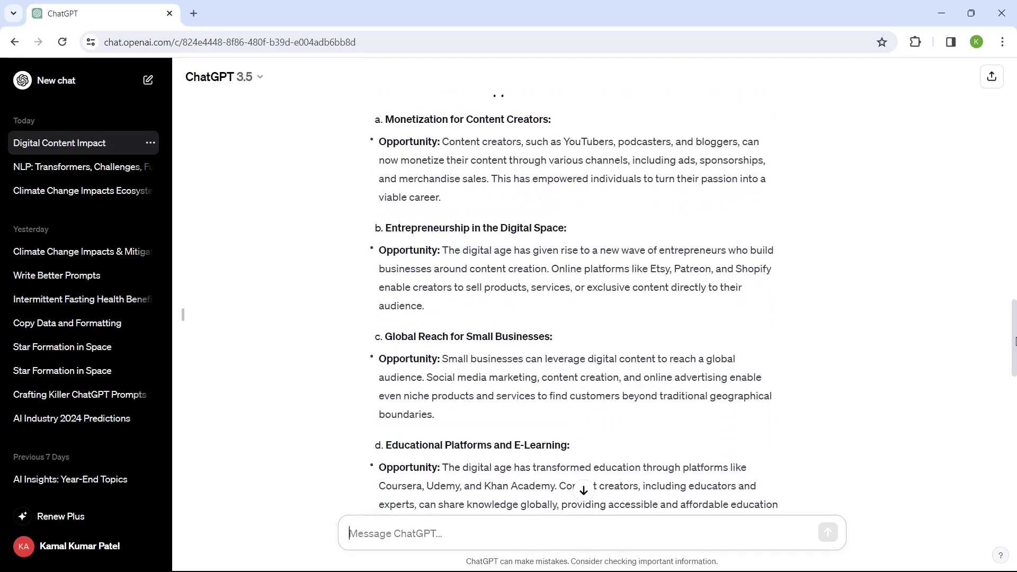
pyautogui.moveTo(1014, 344); pyautogui.dragTo(1015, 430)
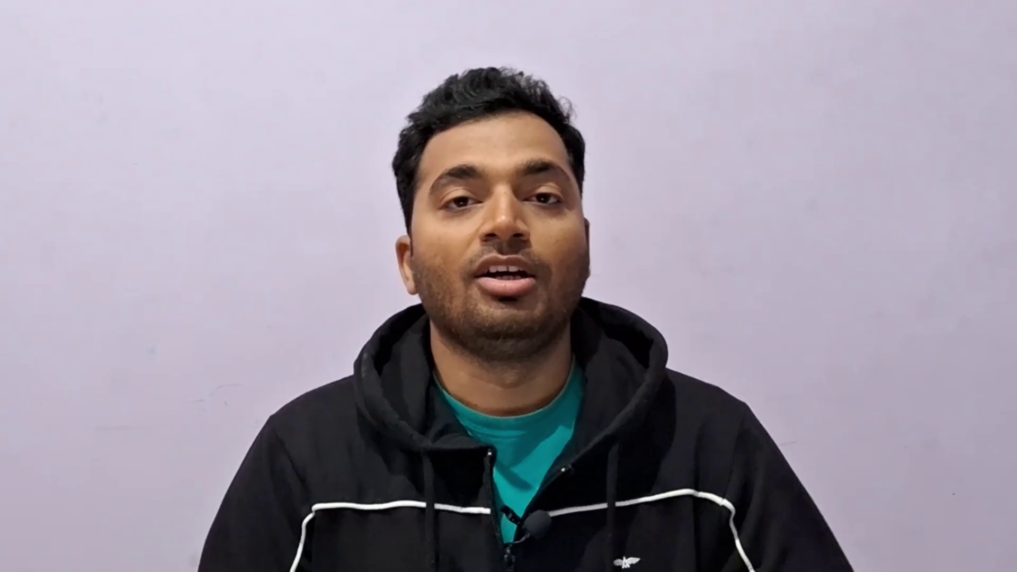